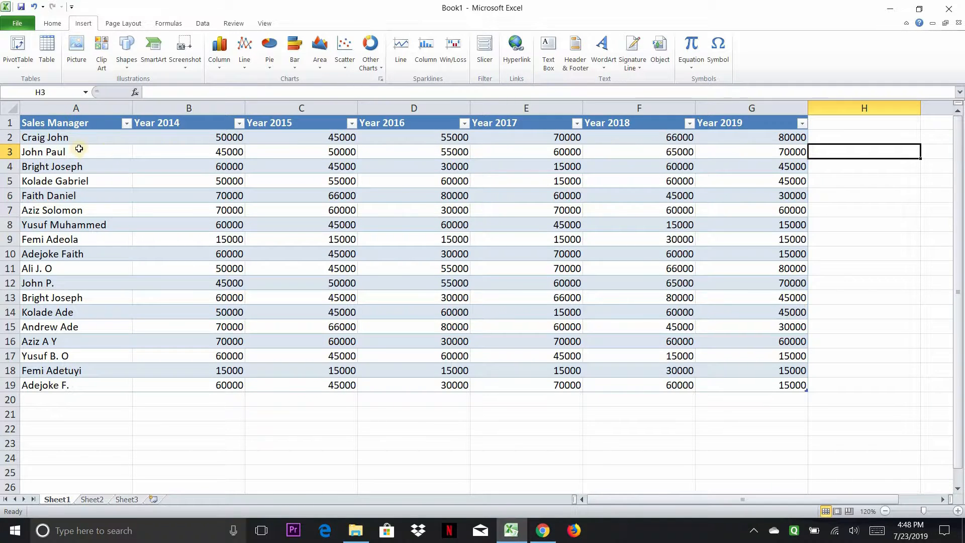
Step: Examine the sales table's rows, yearly column headers and the empty column H beside it
click(81, 133)
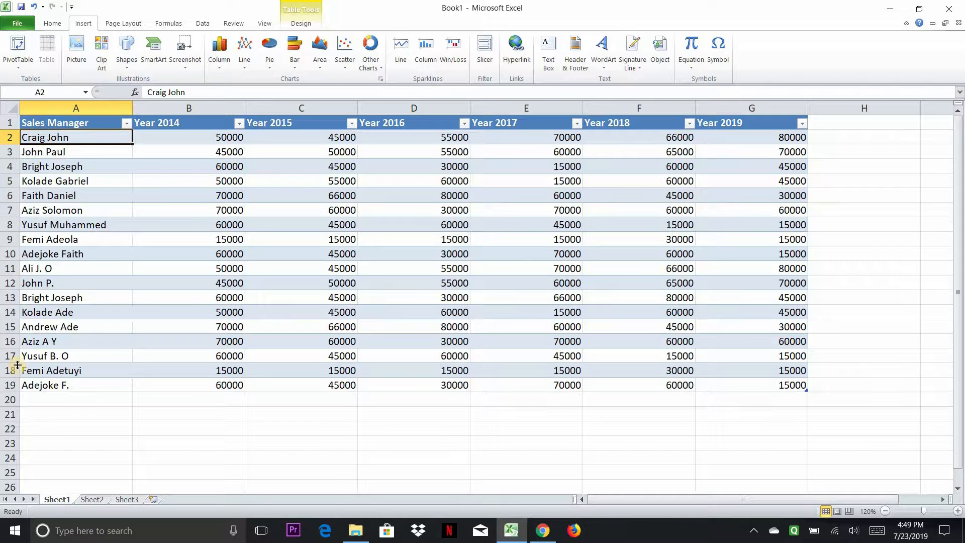
key(ctrl+Down)
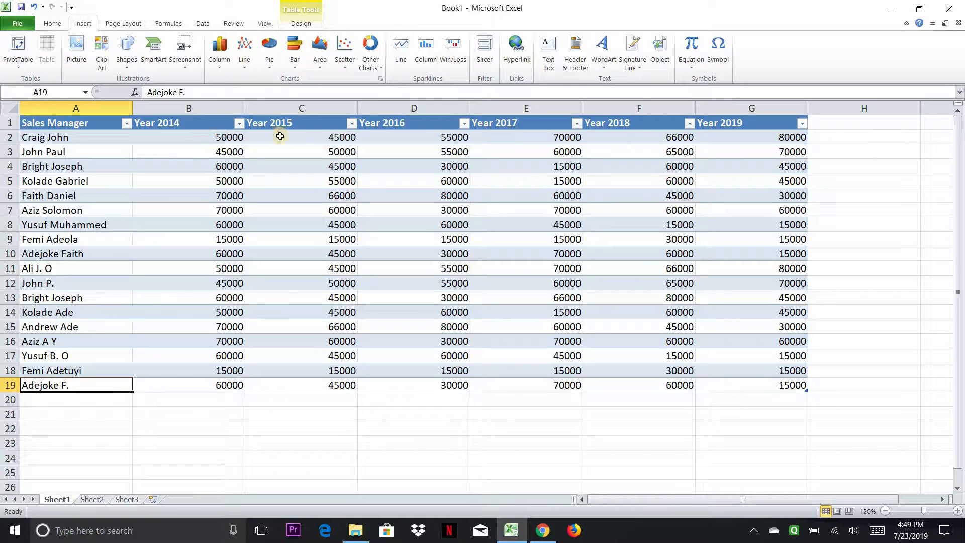
click(166, 126)
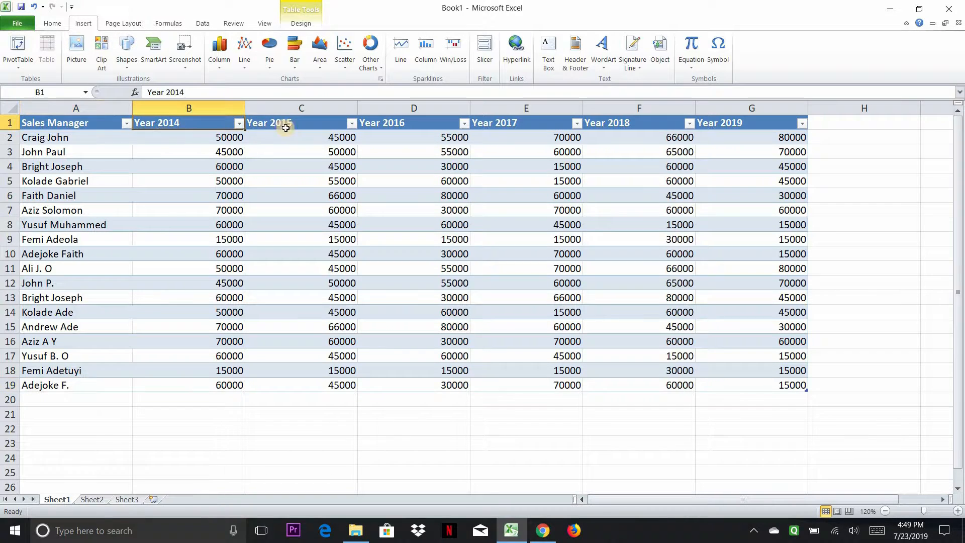
click(287, 124)
click(412, 123)
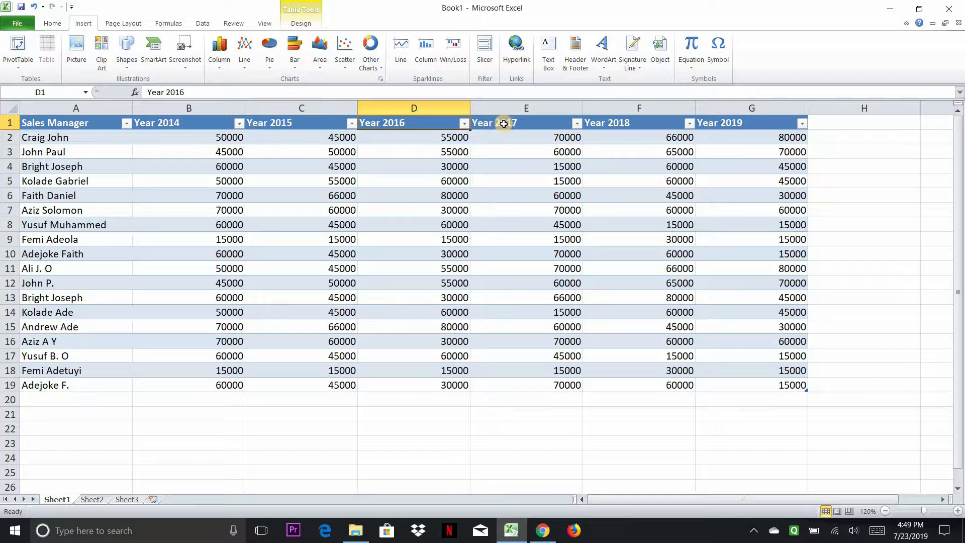
click(628, 123)
click(771, 123)
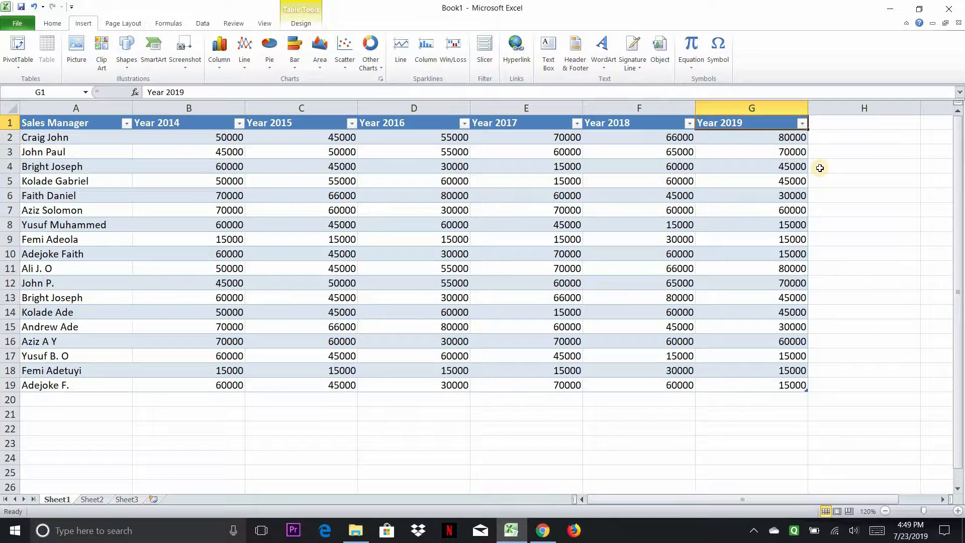
click(844, 135)
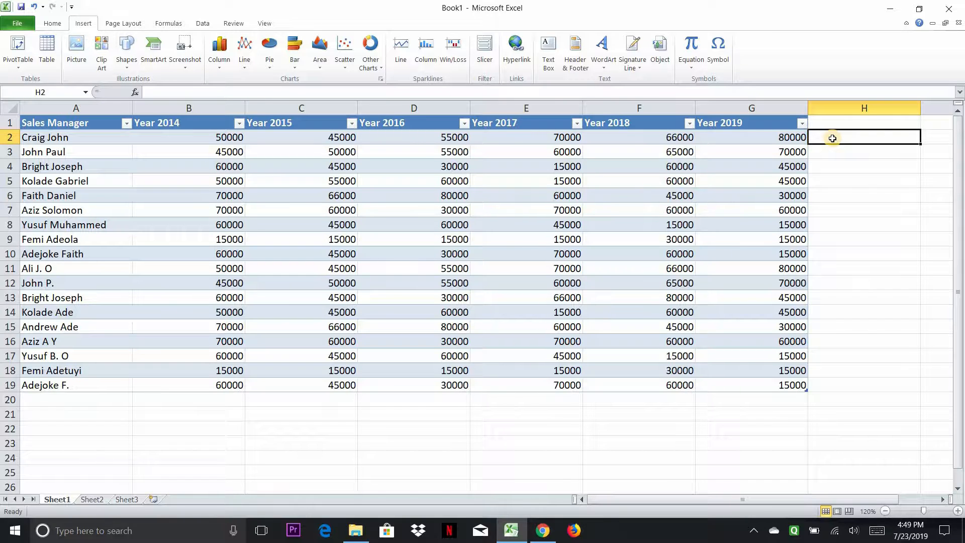
click(830, 167)
click(840, 141)
click(227, 140)
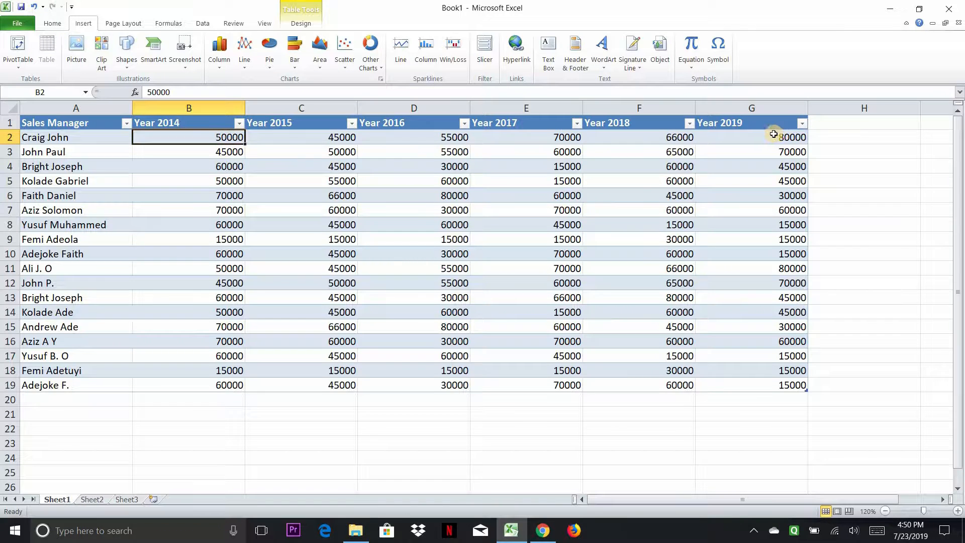
shift+click(719, 138)
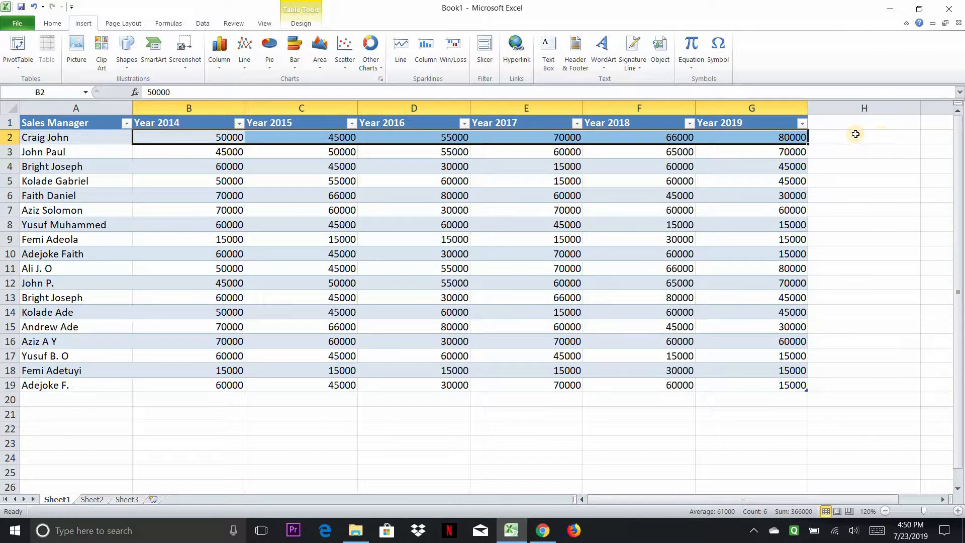
click(854, 135)
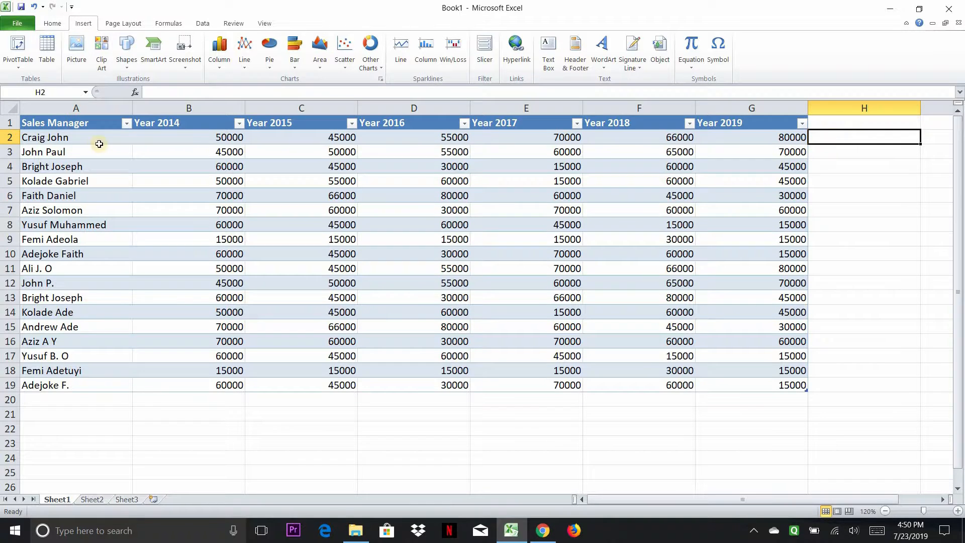
Step: Insert a line sparkline in H2 using the first sales manager's yearly values B2:G2 as the data range
drag(184, 136, 752, 137)
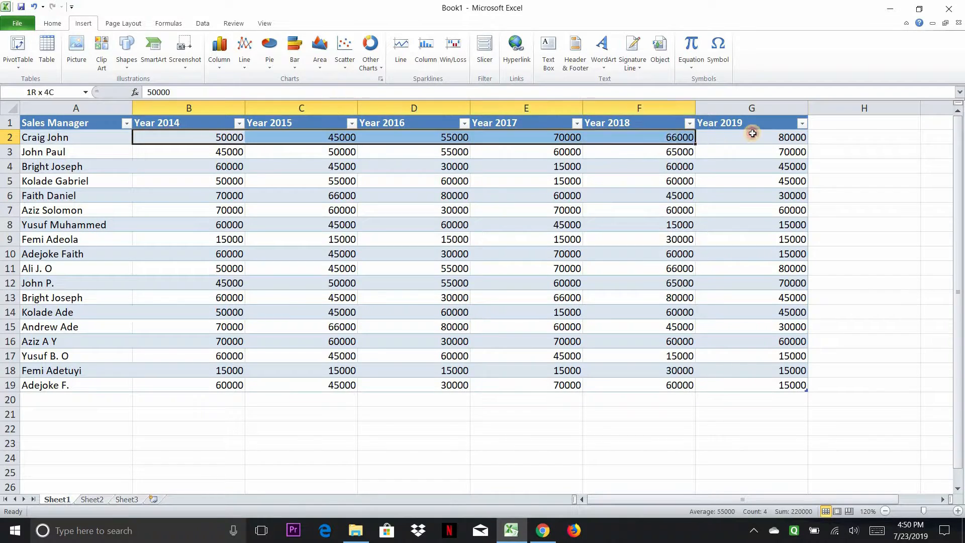
click(401, 56)
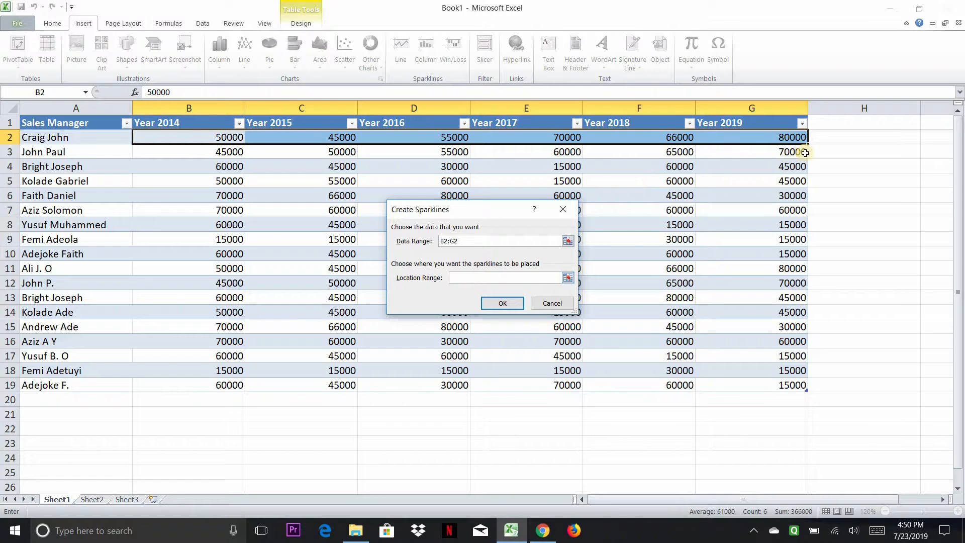
click(841, 137)
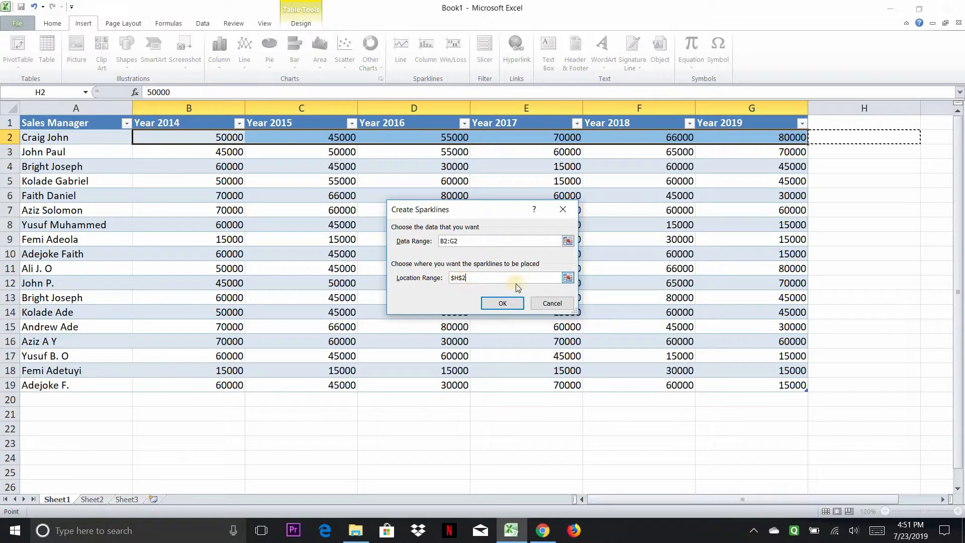
click(507, 305)
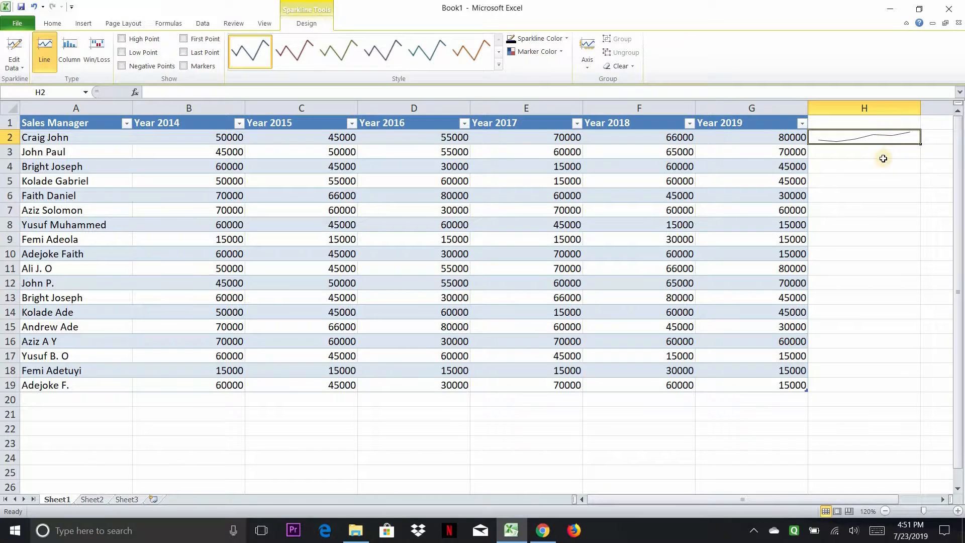
Step: Copy the H2 sparkline down column H through row 19 for every sales manager
click(856, 152)
click(866, 141)
click(898, 155)
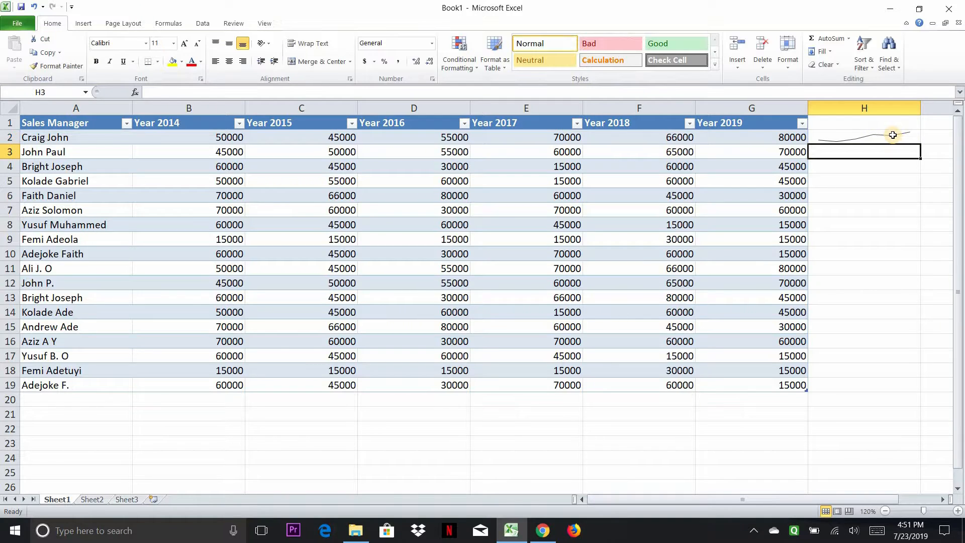
click(893, 134)
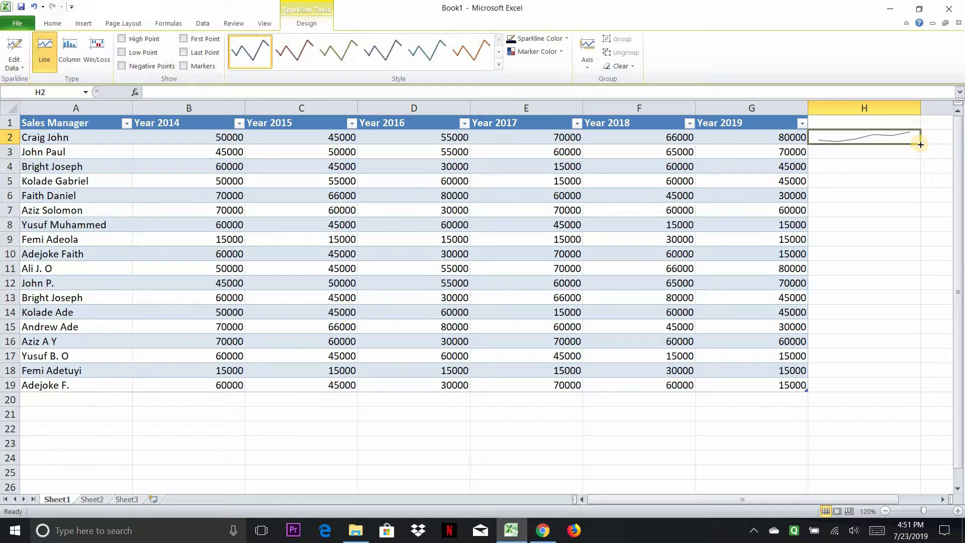
drag(921, 145, 933, 395)
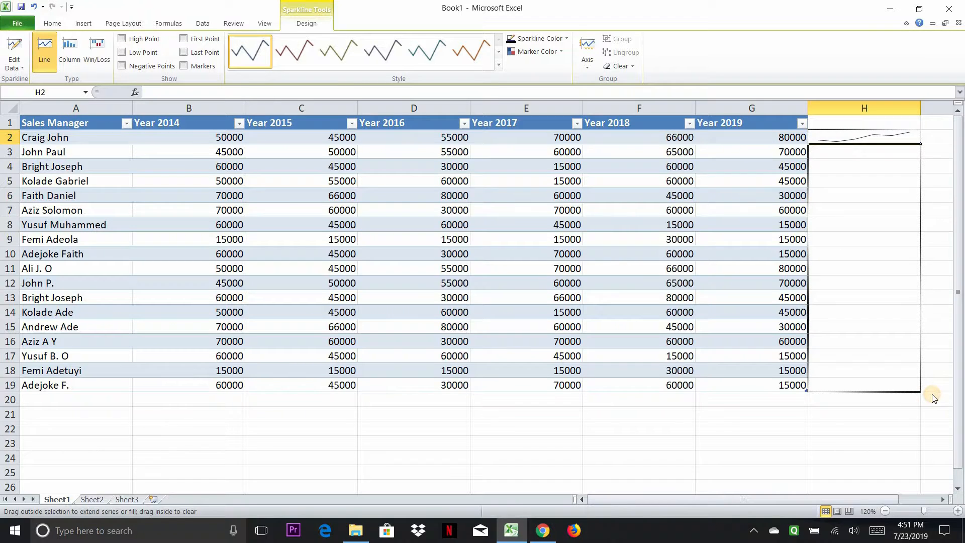
drag(934, 397, 934, 398)
click(868, 428)
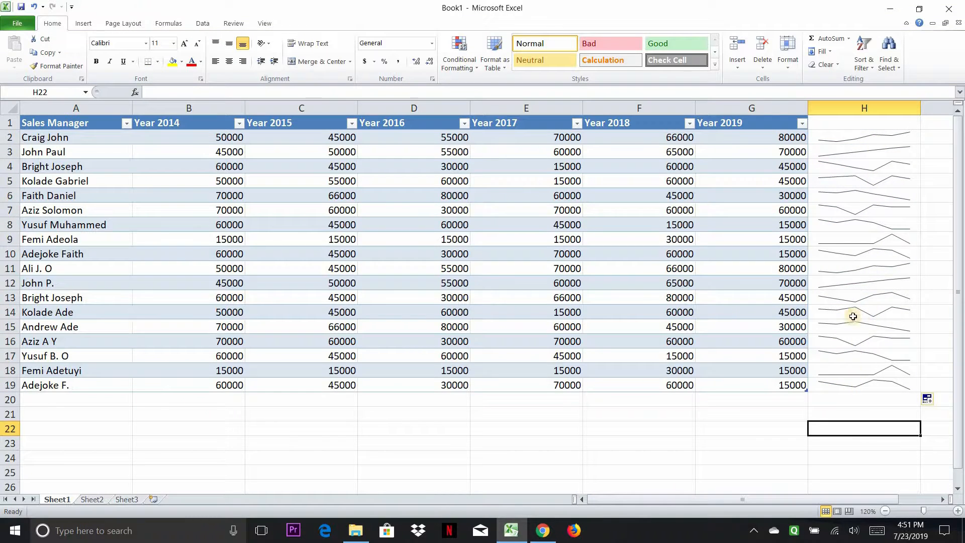
Step: Inspect individual sparklines in column H to check the sparkline group
click(838, 139)
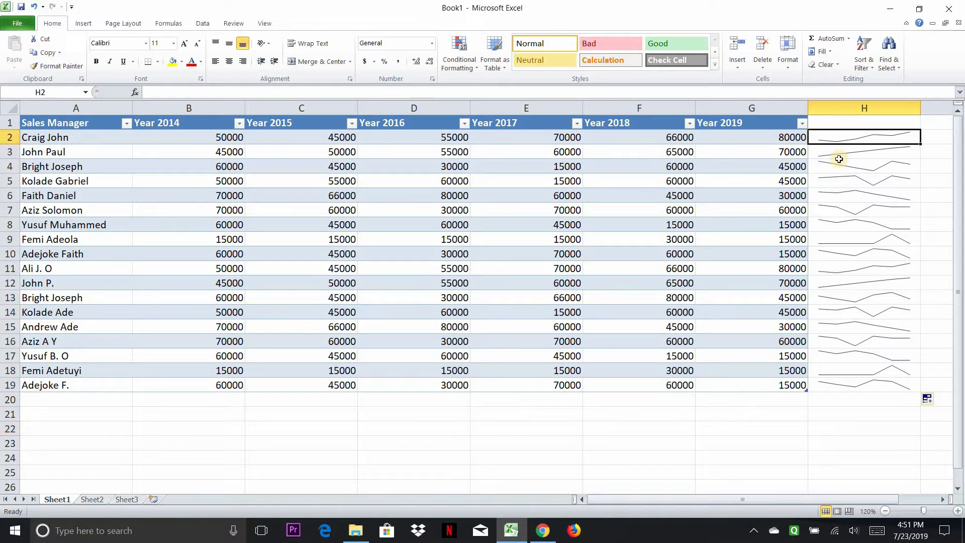
click(842, 167)
click(842, 140)
click(843, 167)
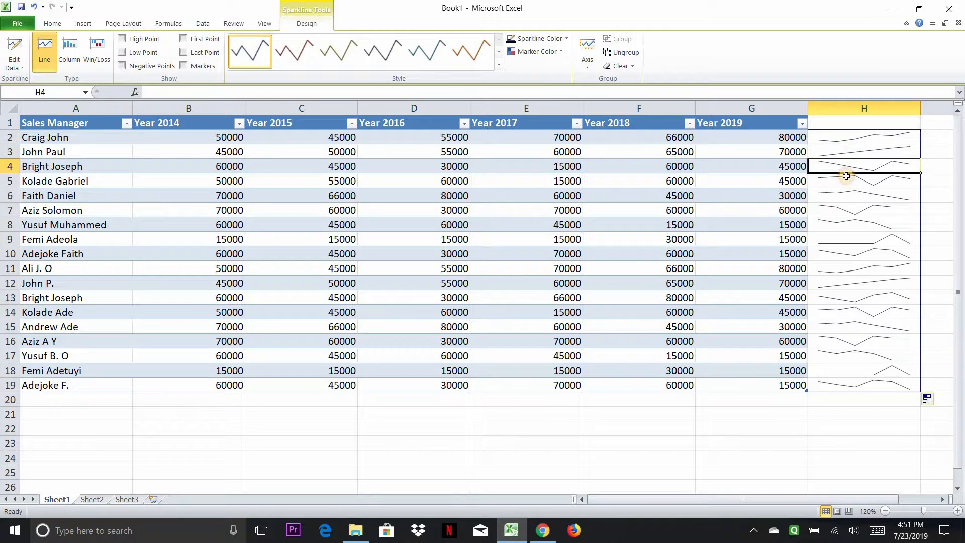
click(842, 140)
click(847, 224)
click(843, 143)
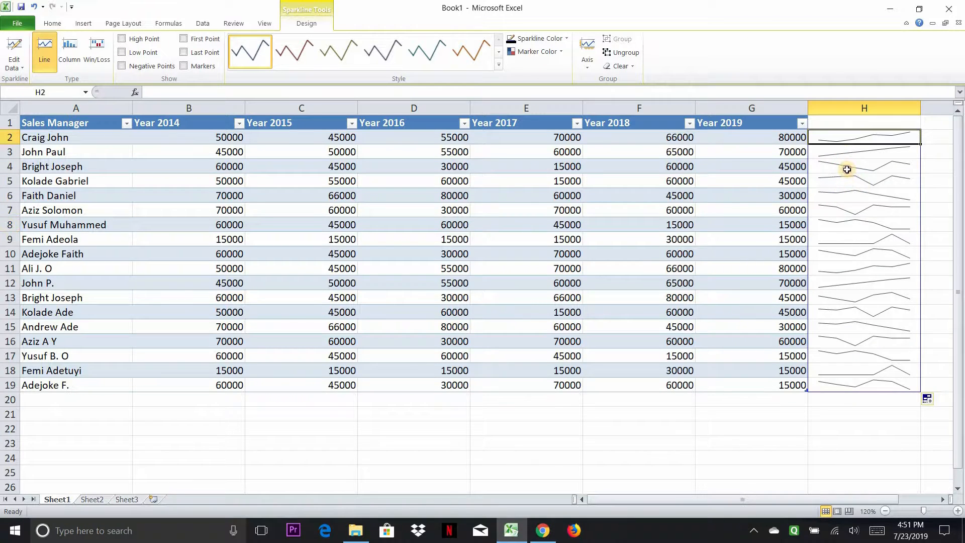
click(849, 167)
Step: Apply the last (brown) line sparkline style in the gallery to all sparklines in H2:H19
drag(849, 138, 848, 387)
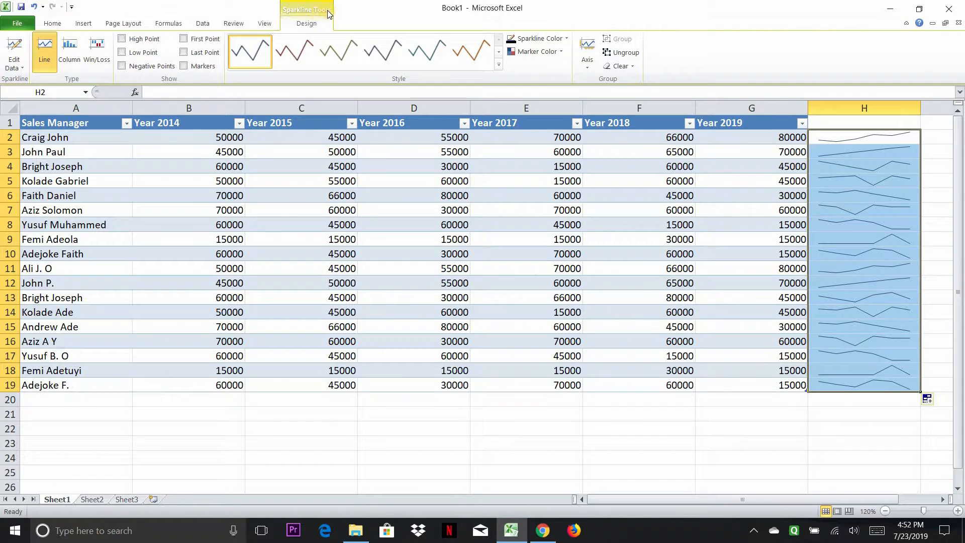
click(298, 57)
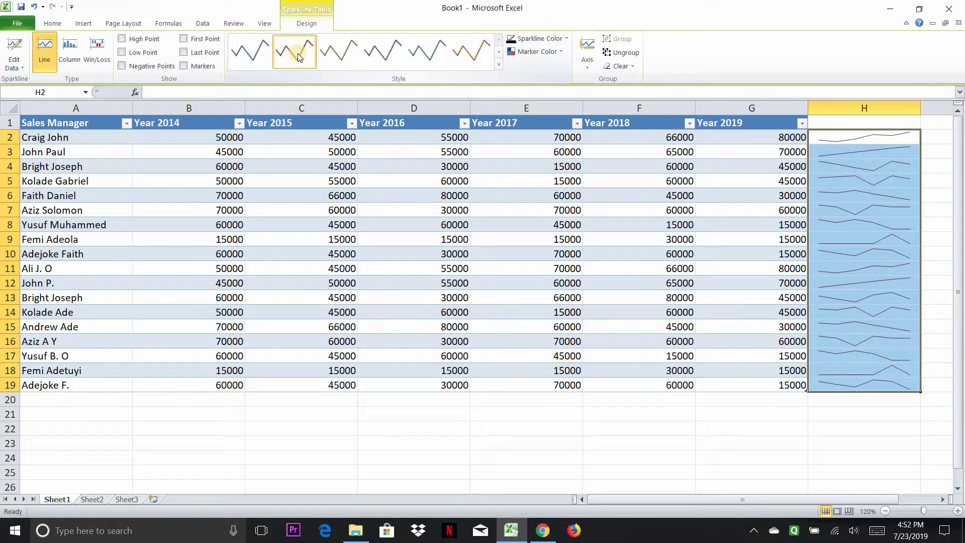
click(338, 53)
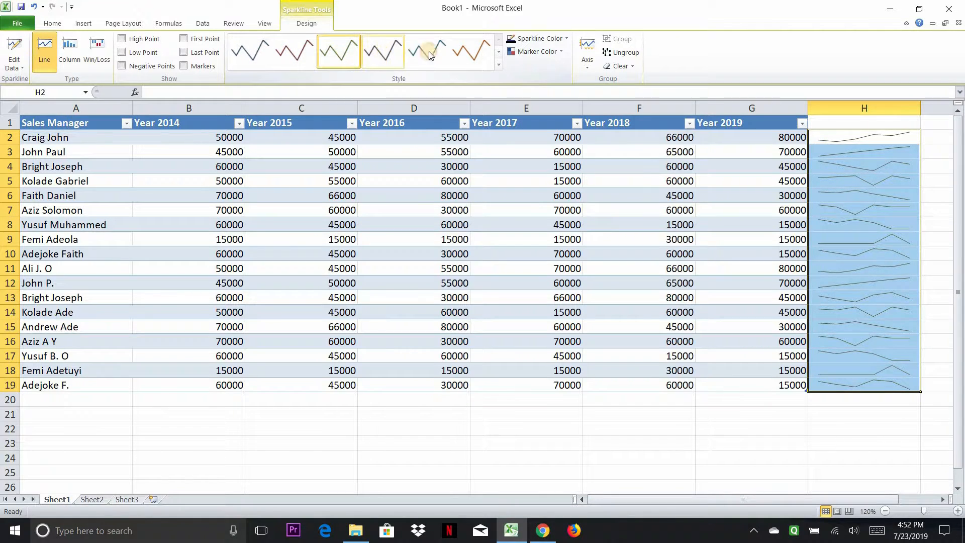
click(382, 52)
click(430, 54)
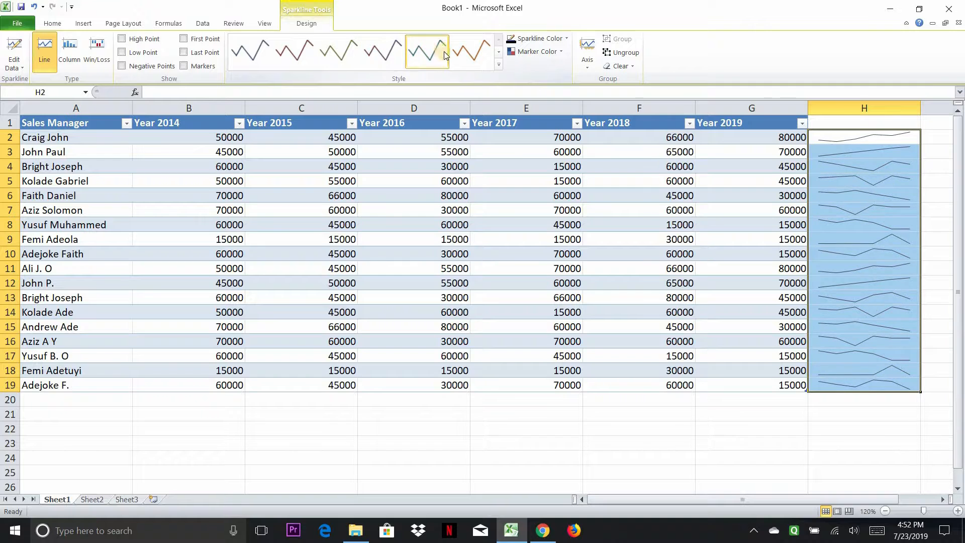
click(480, 55)
click(871, 182)
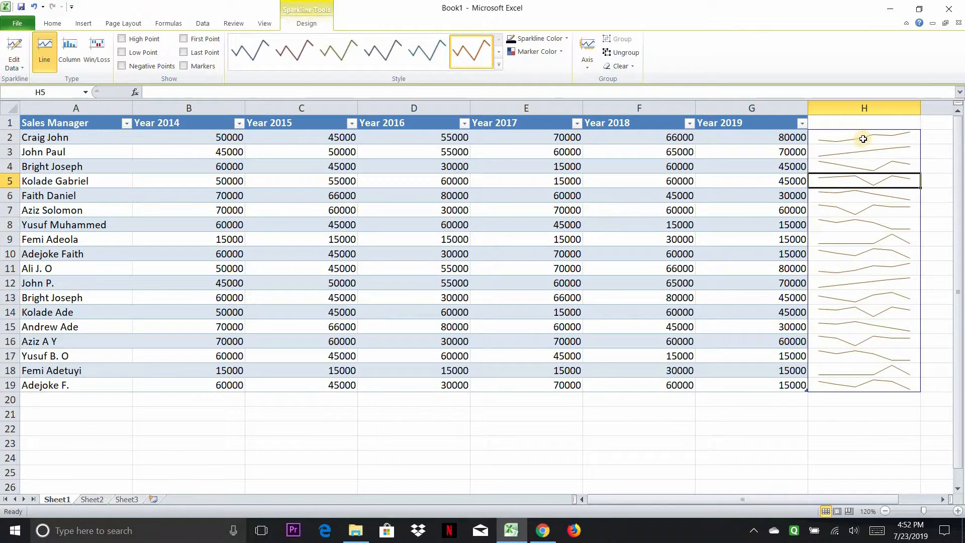
Step: Convert the sparklines in H2:H19 to the Column sparkline type, comparing Win/Loss and Line along the way
drag(861, 135, 879, 386)
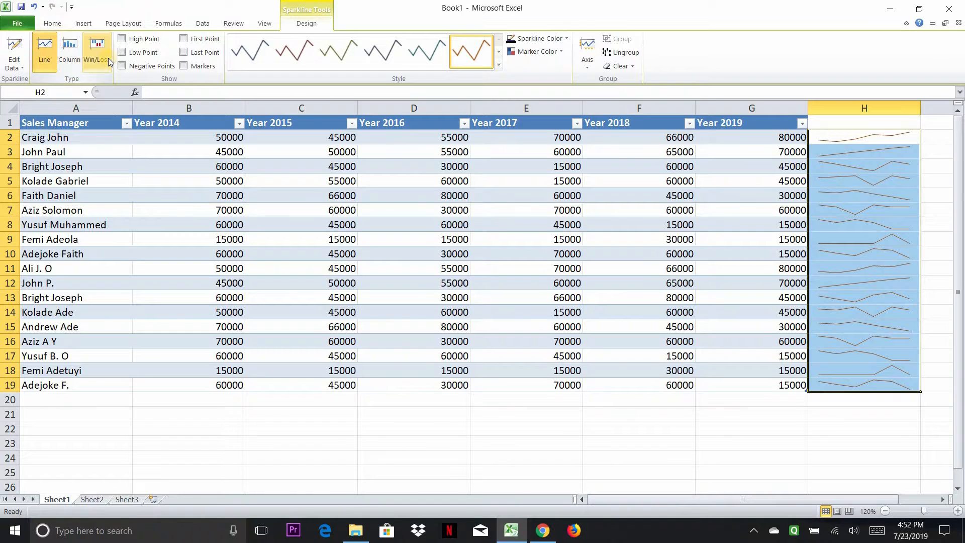
click(70, 58)
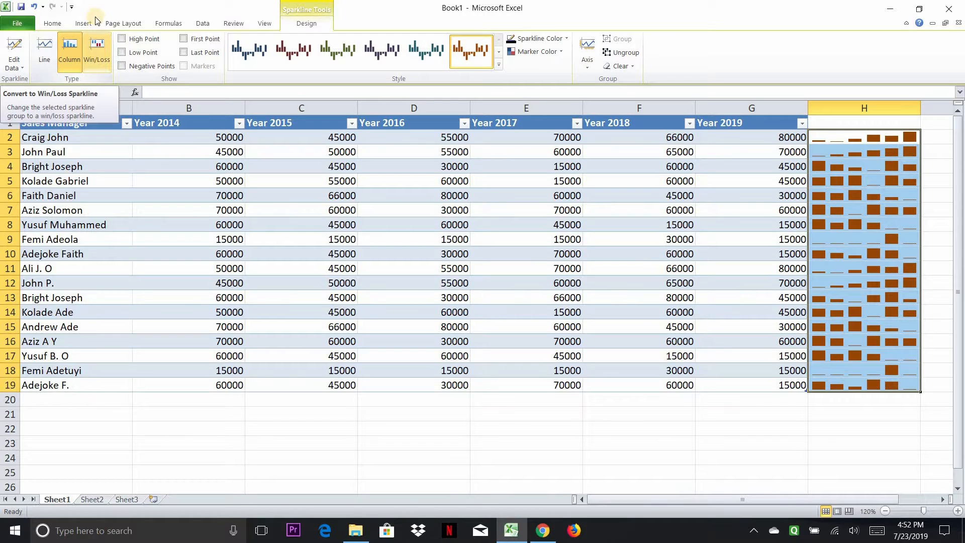
click(99, 51)
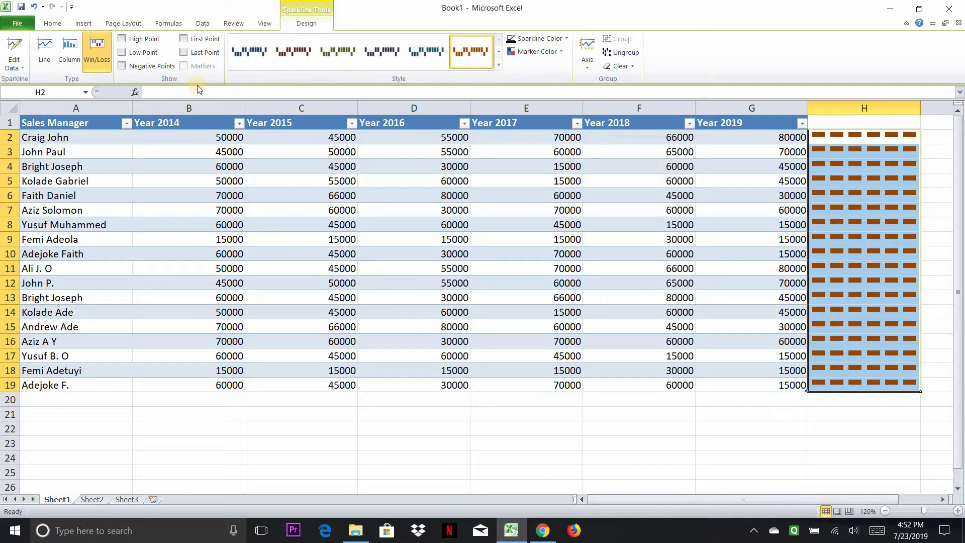
click(70, 55)
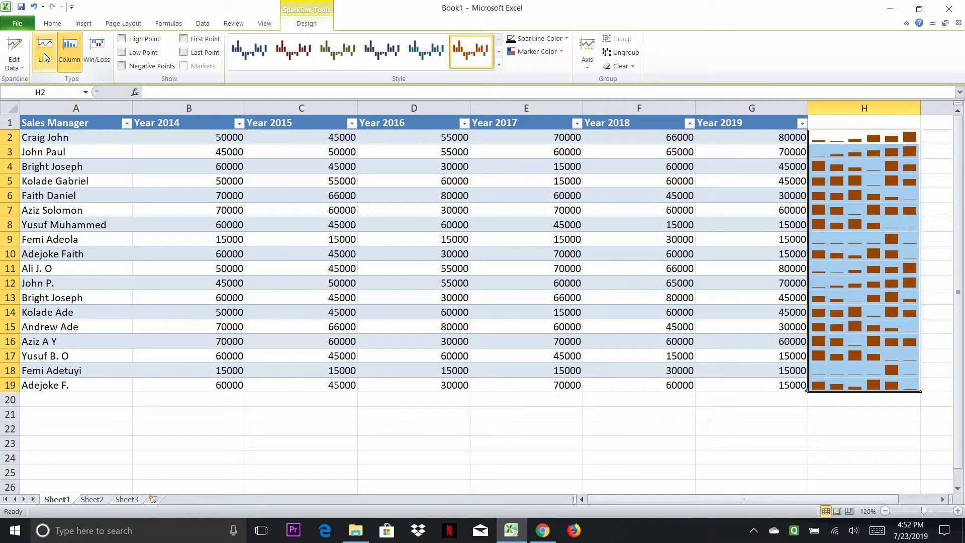
click(44, 56)
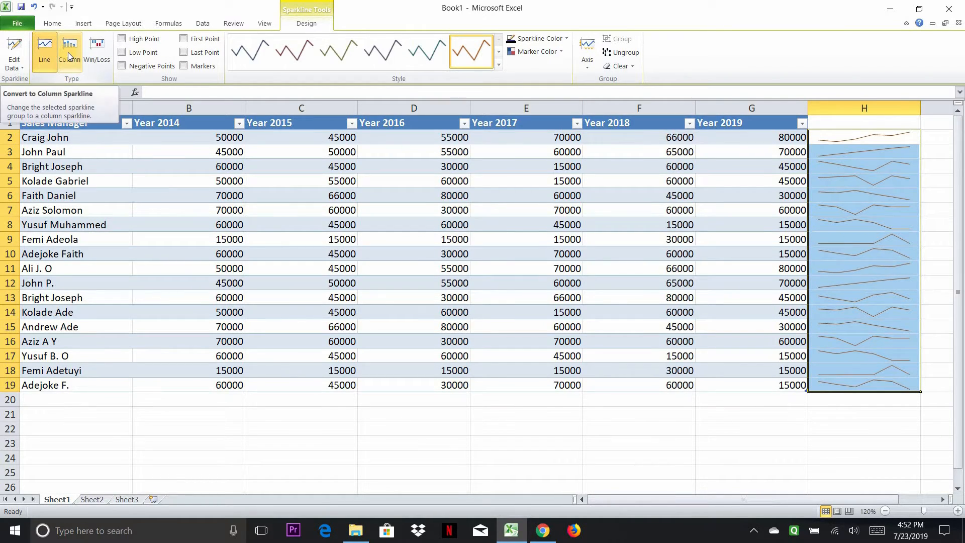
click(69, 55)
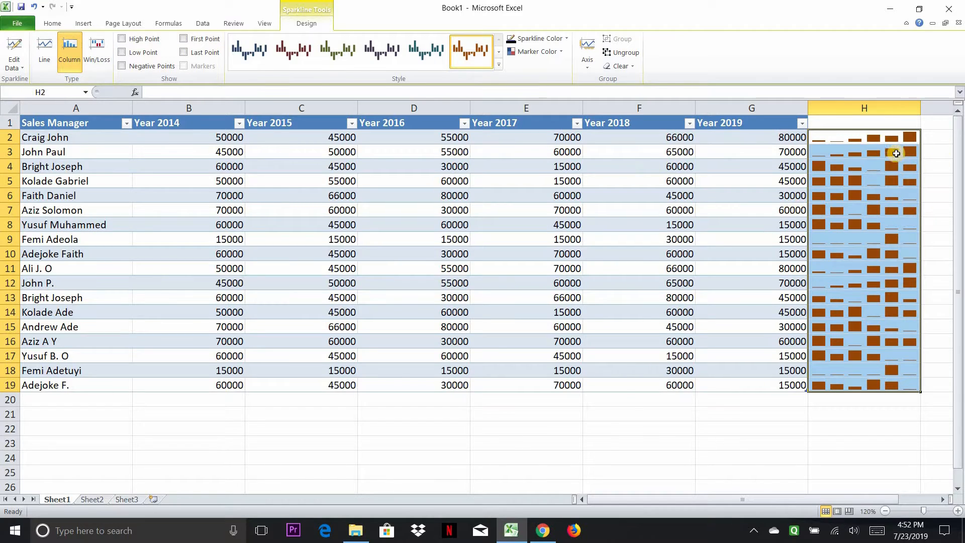